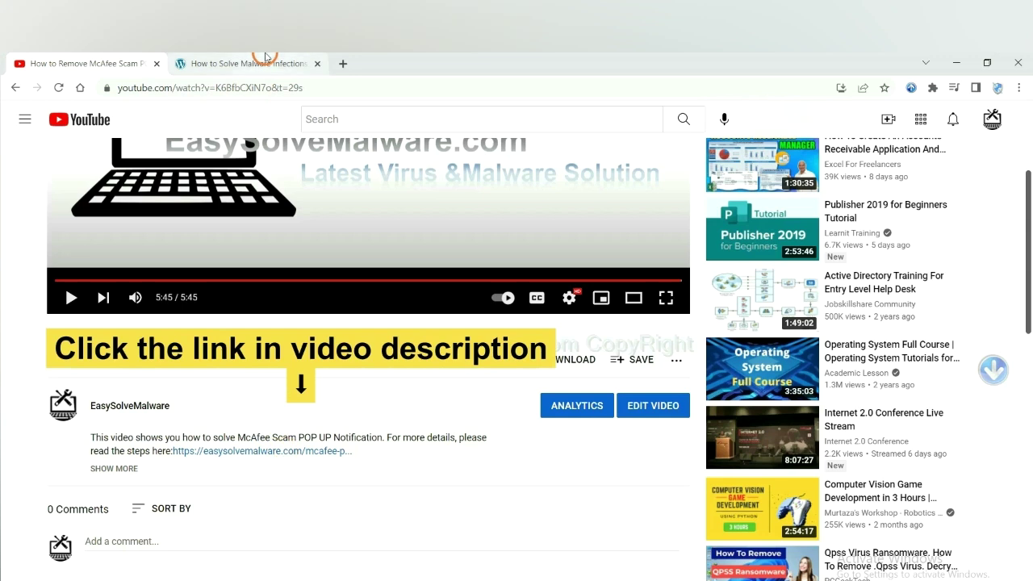
# Download SpyHunter for Windows from the EasySolveMalware guide and run the installer.
pyautogui.click(266, 61)
pyautogui.scroll(-1, 1026, 327)
pyautogui.scroll(-2, 1026, 328)
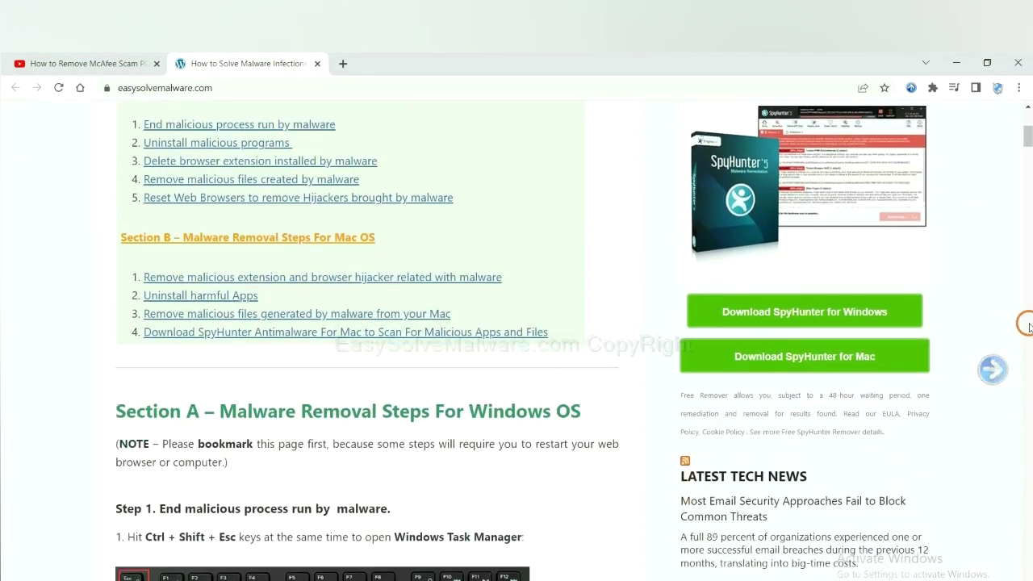
pyautogui.click(878, 308)
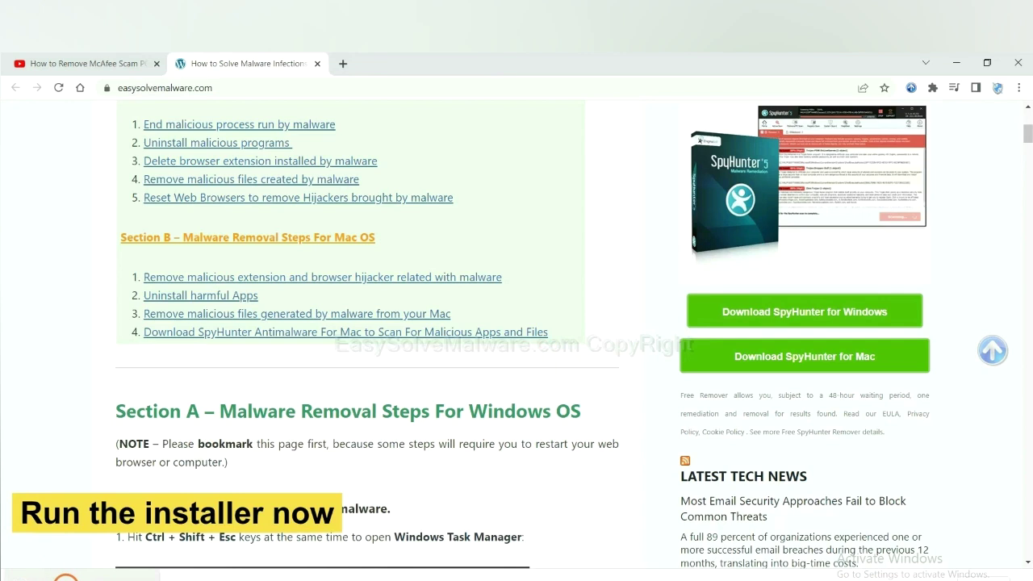
pyautogui.click(66, 576)
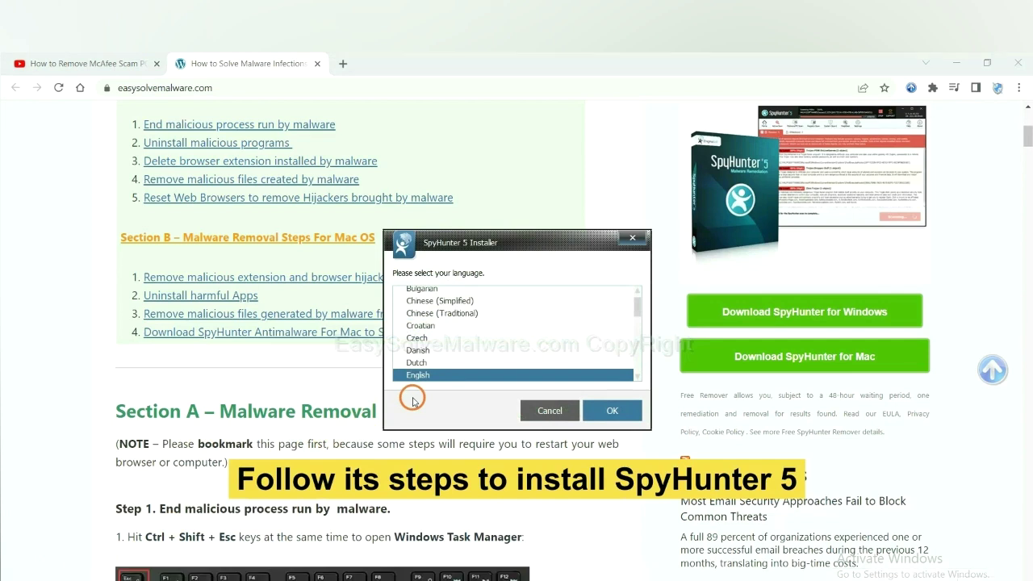
# Confirm English, accept the EULA and Privacy Policy, and start installing SpyHunter 5.
pyautogui.click(598, 411)
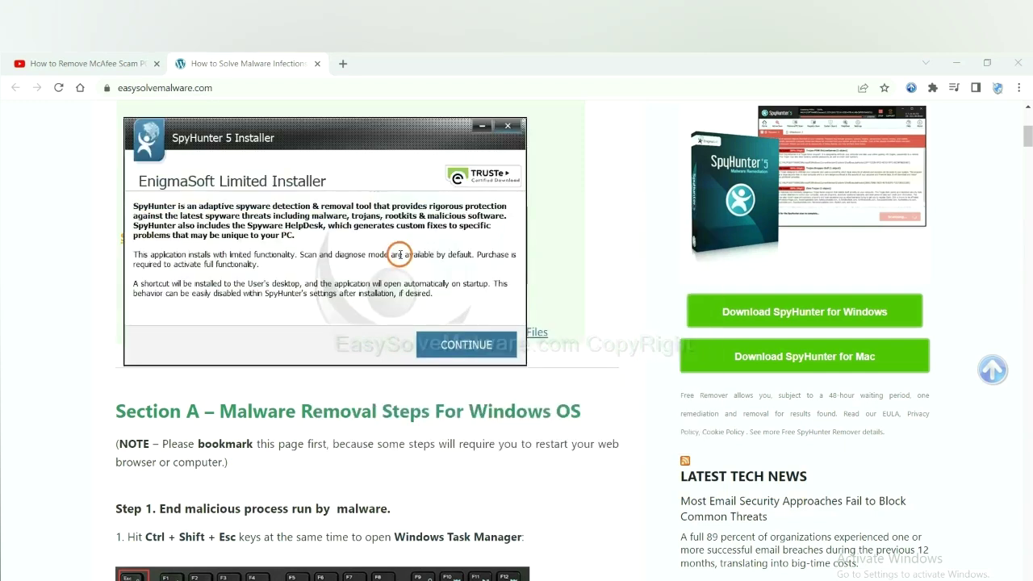
pyautogui.click(443, 344)
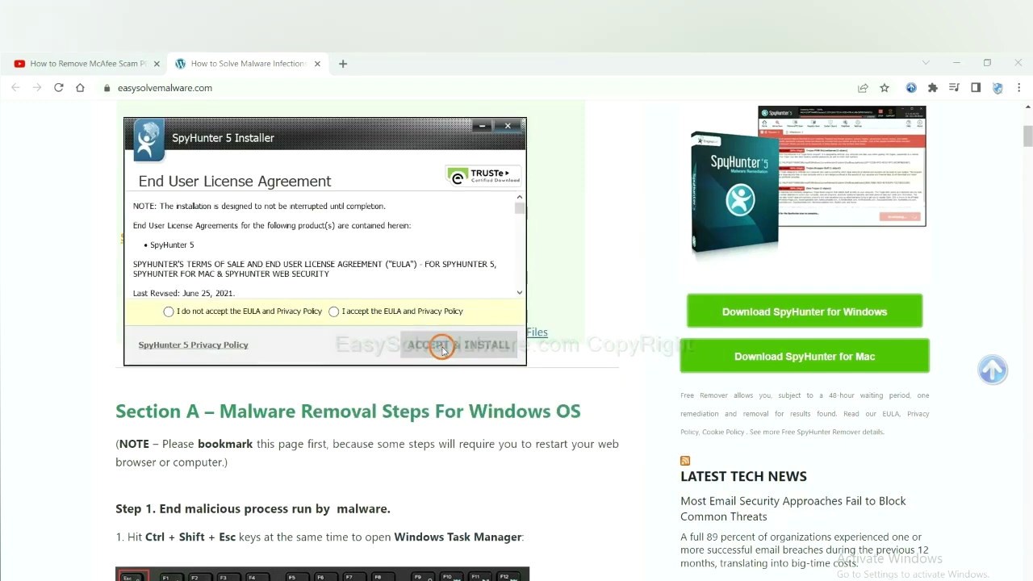
pyautogui.click(333, 311)
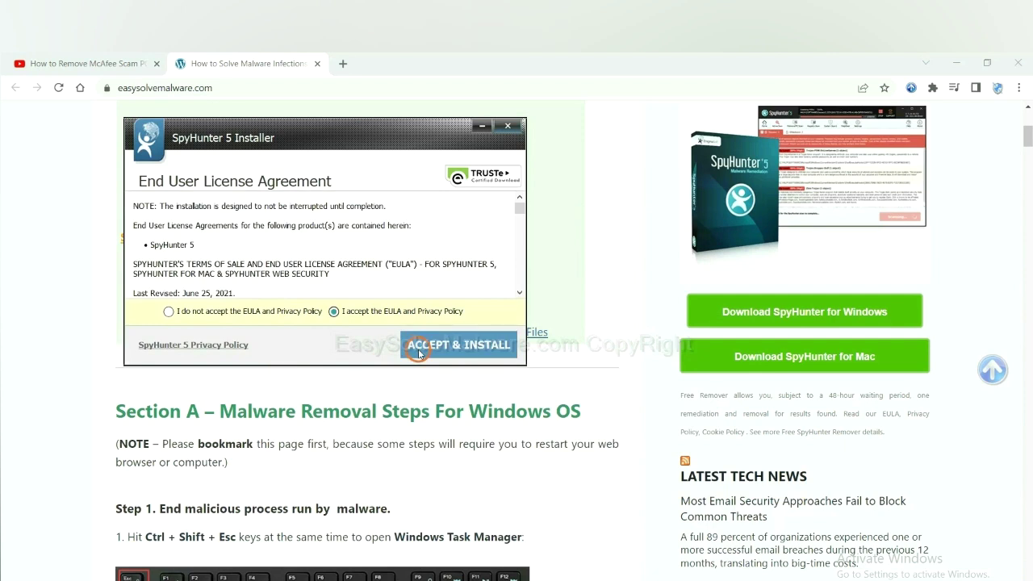
pyautogui.click(418, 347)
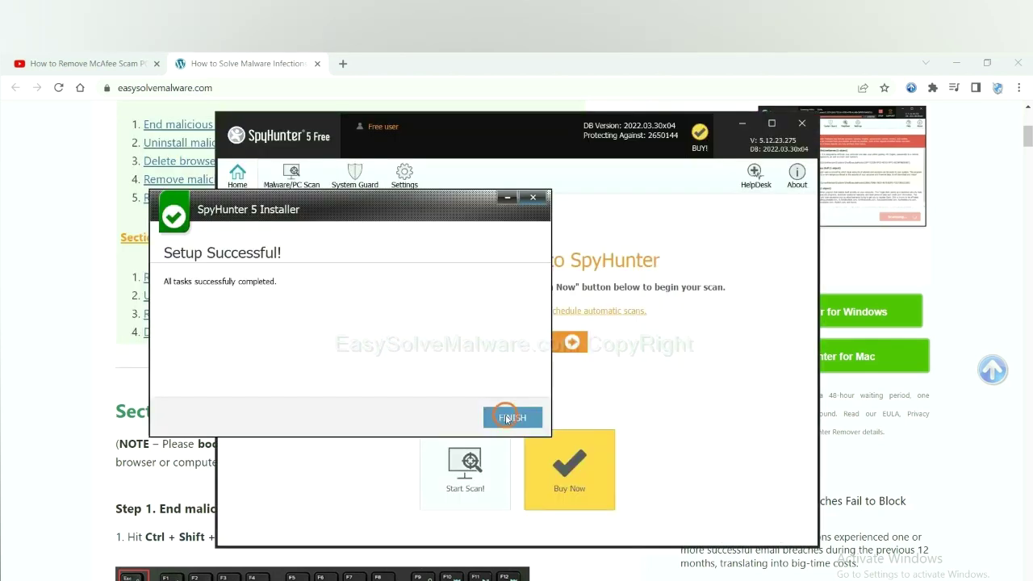
# Finish setup, run a SpyHunter malware scan, and continue past the unknown remove360.bat object.
pyautogui.click(508, 418)
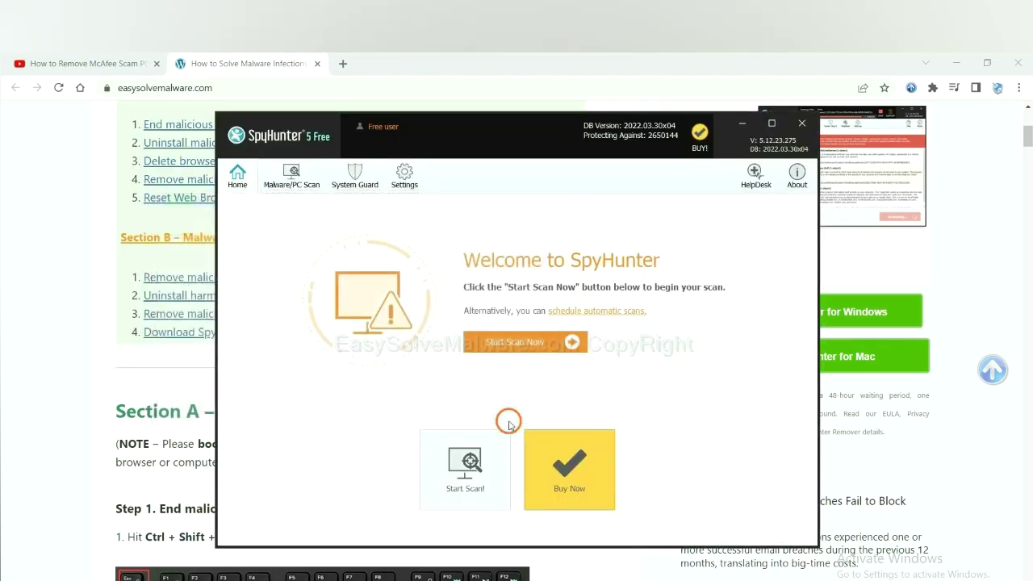
pyautogui.click(509, 348)
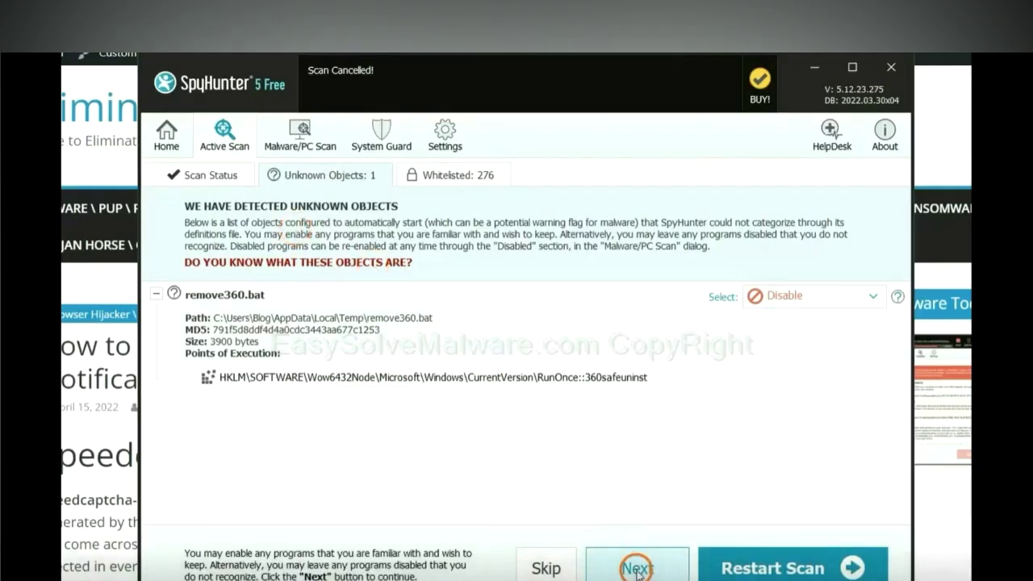
pyautogui.click(637, 569)
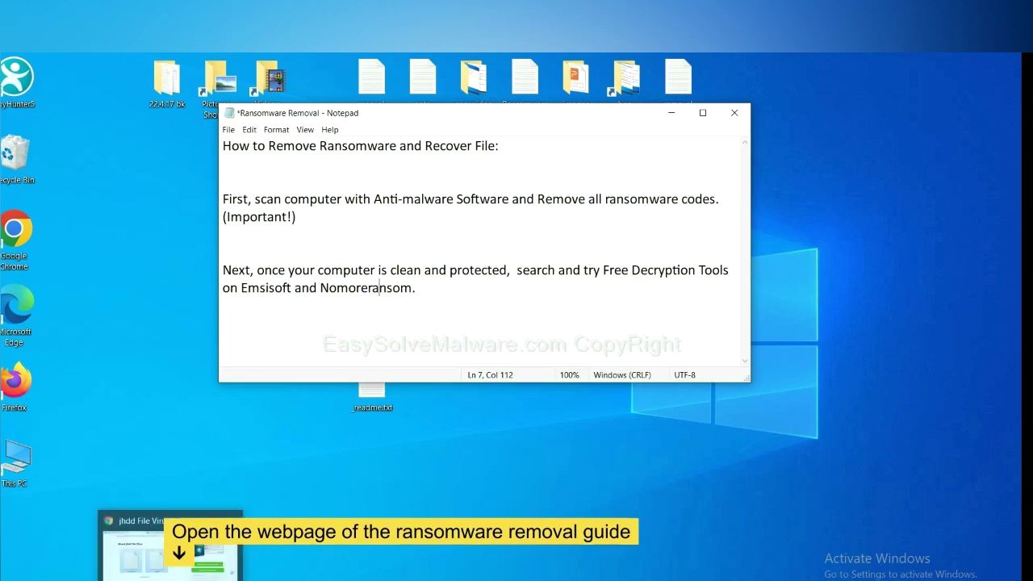
# Return to the jhdd guide and scroll to Step 4, Search For Legitimate Files Decryption Tools.
pyautogui.click(170, 549)
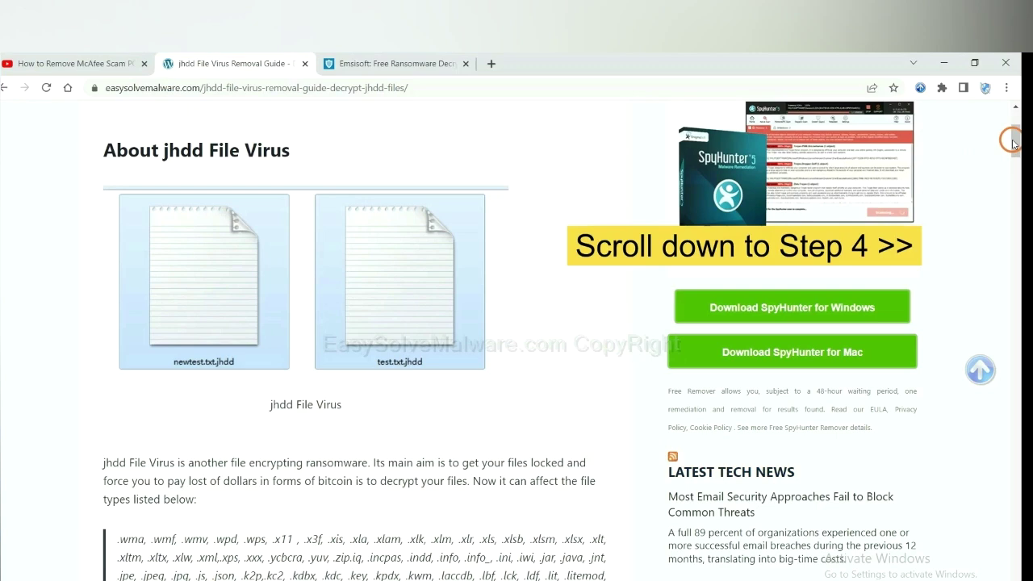
pyautogui.moveTo(1015, 131)
pyautogui.mouseDown()
pyautogui.moveTo(1003, 496)
pyautogui.moveTo(1014, 537)
pyautogui.moveTo(1015, 512)
pyautogui.mouseUp()
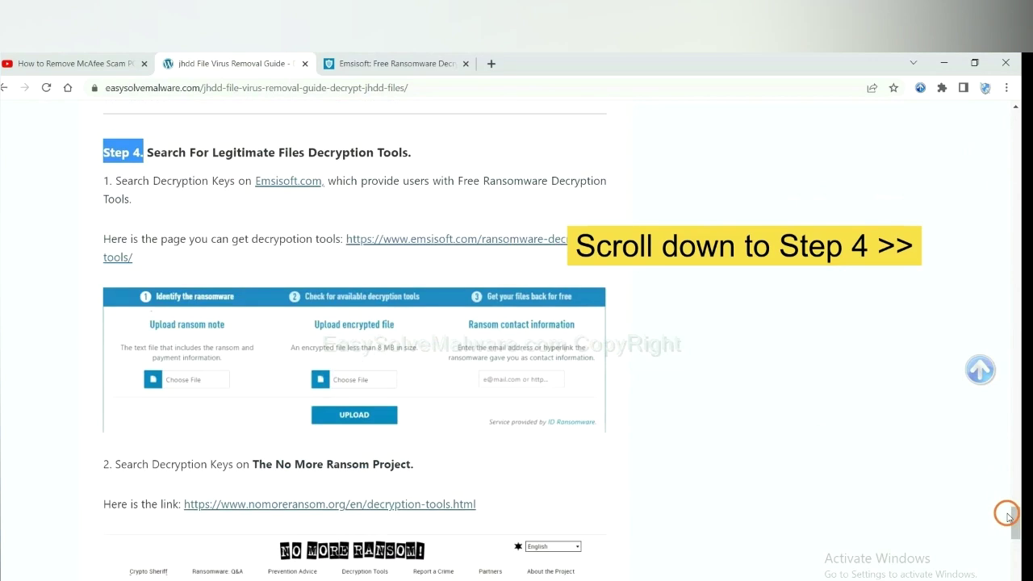
pyautogui.click(300, 121)
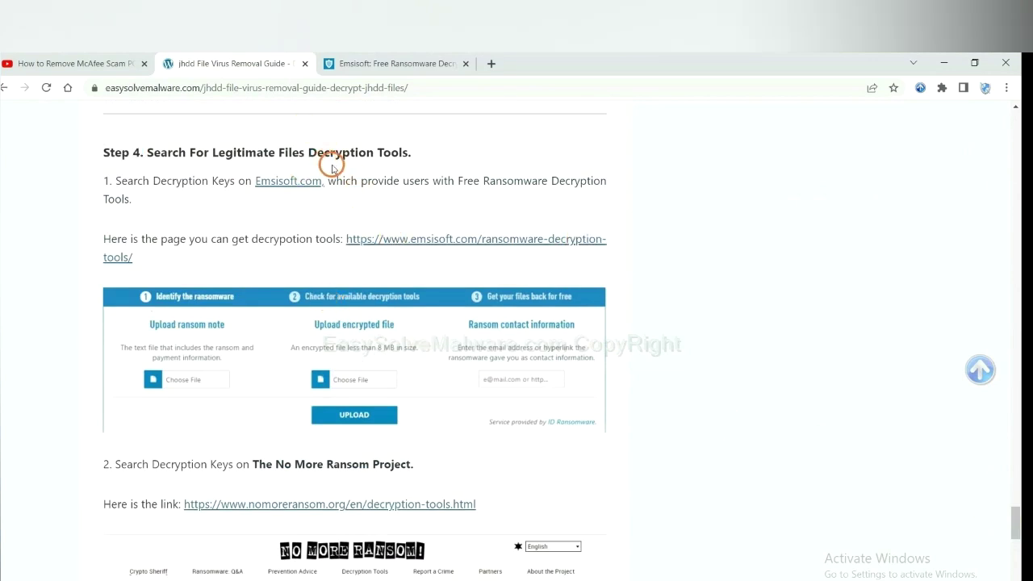
pyautogui.scroll(-2, 347, 258)
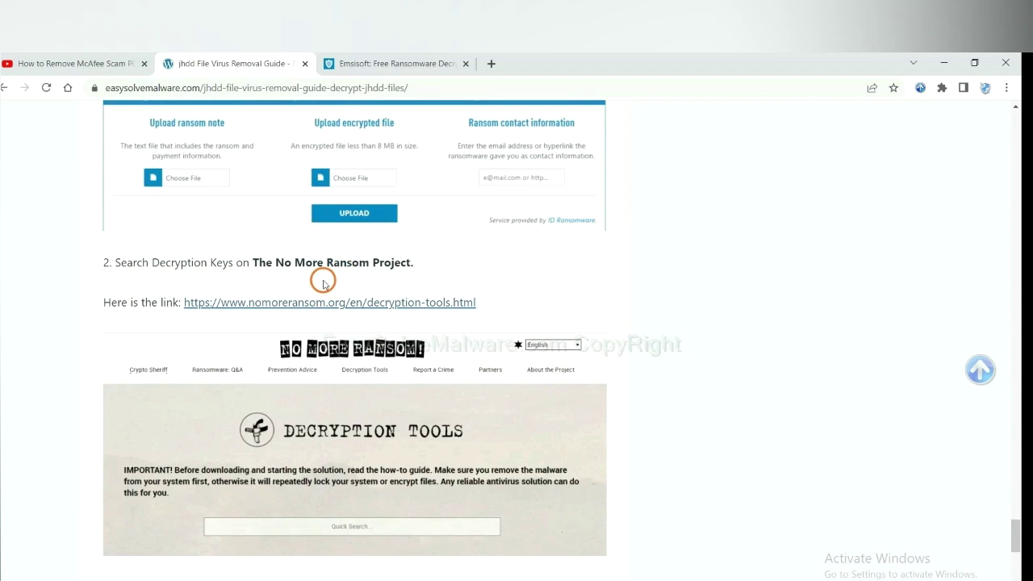
pyautogui.scroll(3, 443, 299)
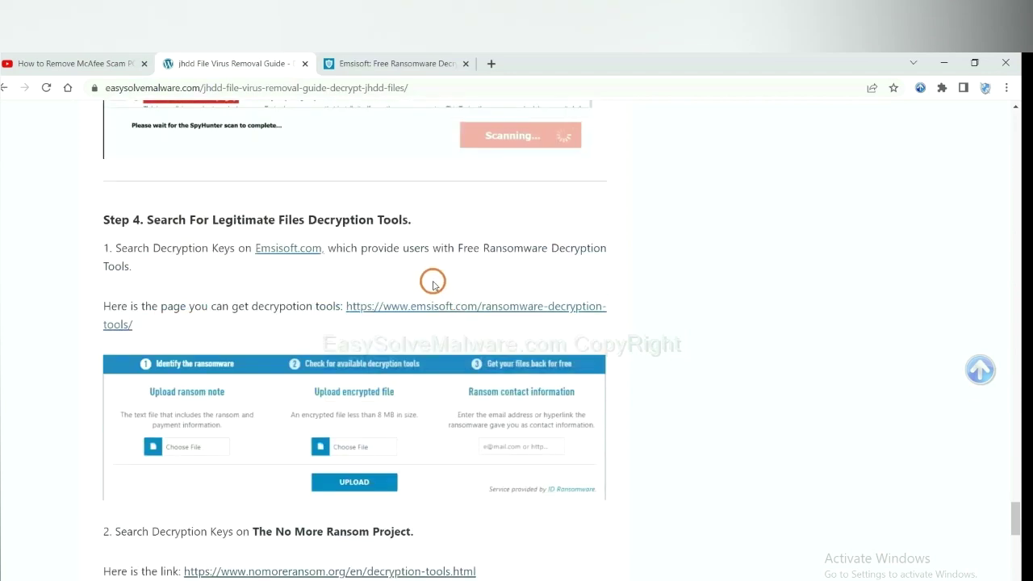
# Open Emsisoft's Free Ransomware Decryption Tools page and scroll to its upload section.
pyautogui.click(425, 307)
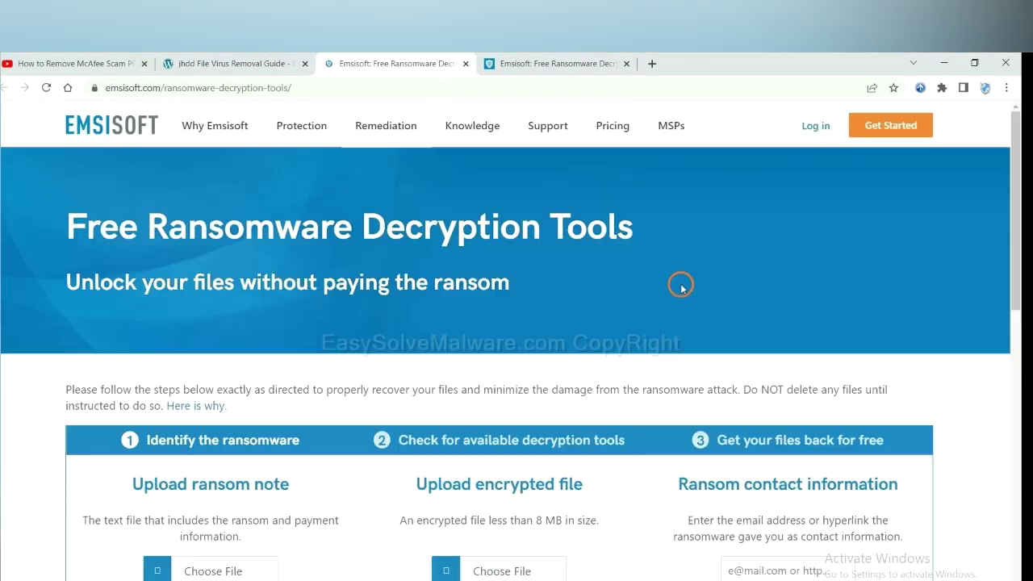
pyautogui.scroll(-3, 666, 278)
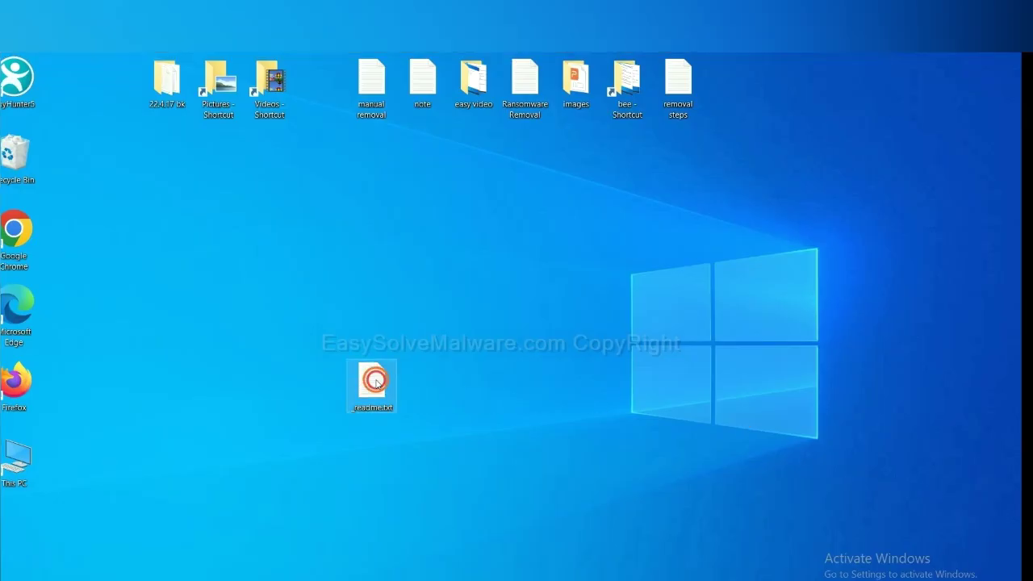
pyautogui.doubleClick(376, 382)
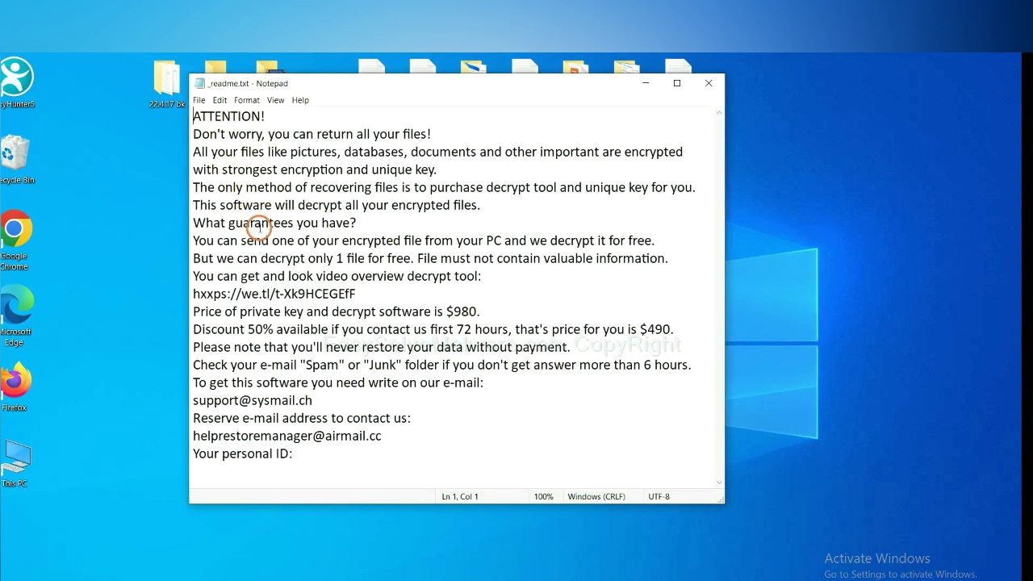
pyautogui.moveTo(333, 402); pyautogui.dragTo(167, 395)
pyautogui.hotkey('ctrl', 'c')
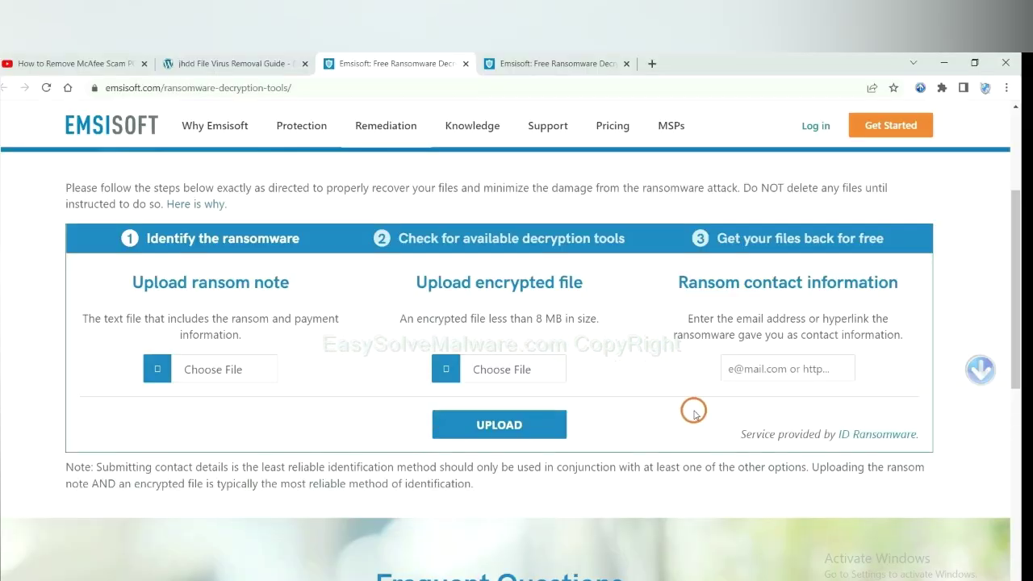
pyautogui.click(783, 368)
pyautogui.hotkey('ctrl', 'v')
pyautogui.press('Escape')
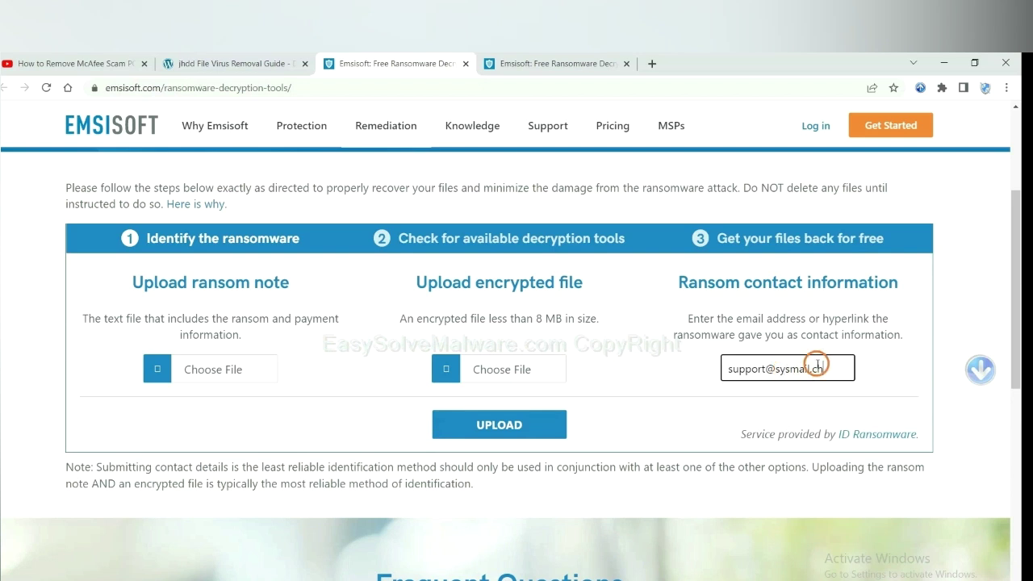
# Upload the contact address, get the STOP (Djvu) result, and open its more-information page.
pyautogui.click(540, 423)
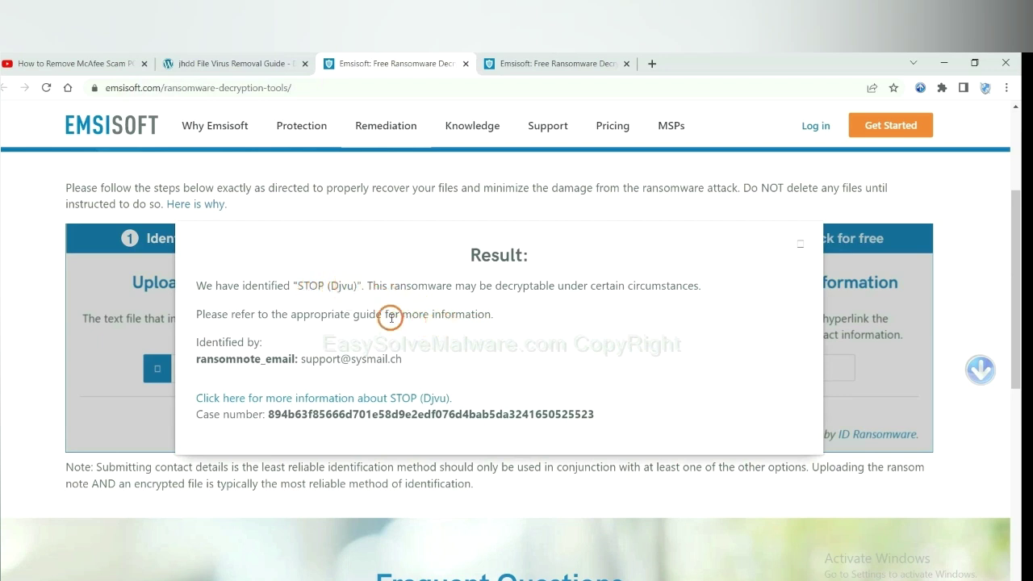
pyautogui.click(334, 399)
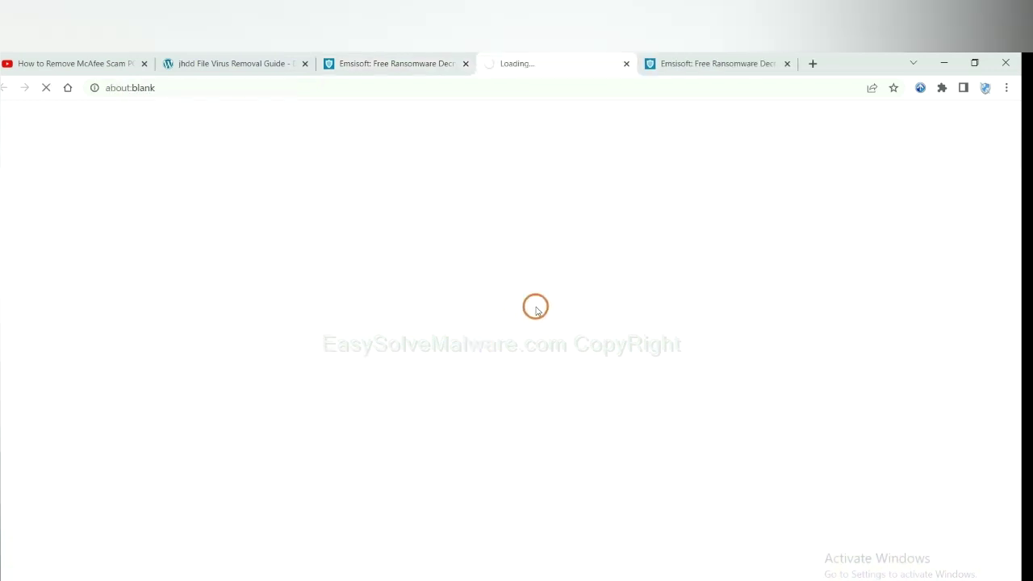
# Scroll the STOP Djvu blog post down to its variants list.
pyautogui.scroll(-2, 540, 303)
pyautogui.scroll(-2, 545, 298)
pyautogui.scroll(-5, 513, 282)
pyautogui.scroll(-2, 513, 281)
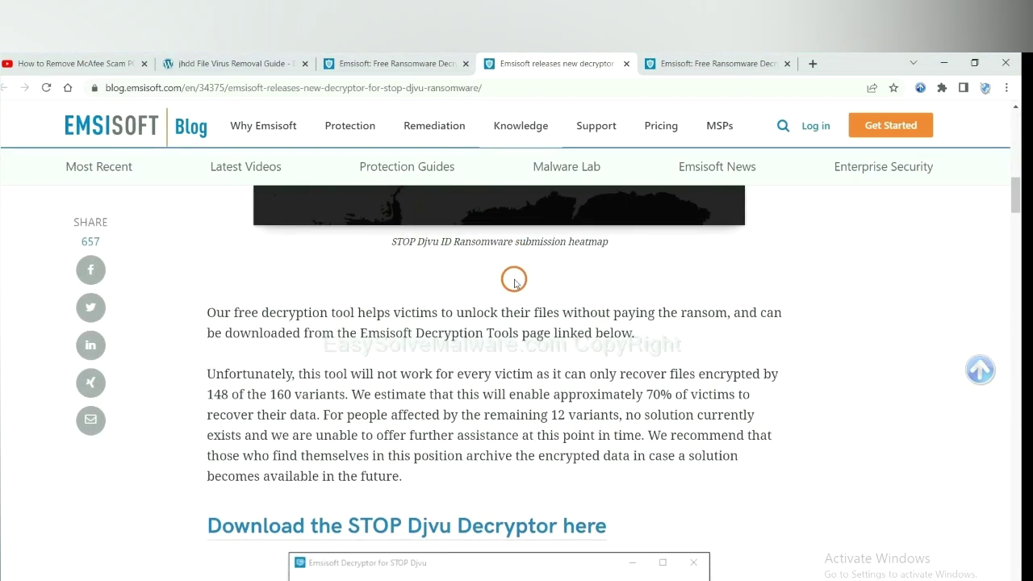
pyautogui.scroll(-4, 514, 280)
pyautogui.scroll(-4, 514, 280)
pyautogui.scroll(-2, 514, 280)
pyautogui.scroll(-2, 514, 280)
pyautogui.scroll(2, 508, 280)
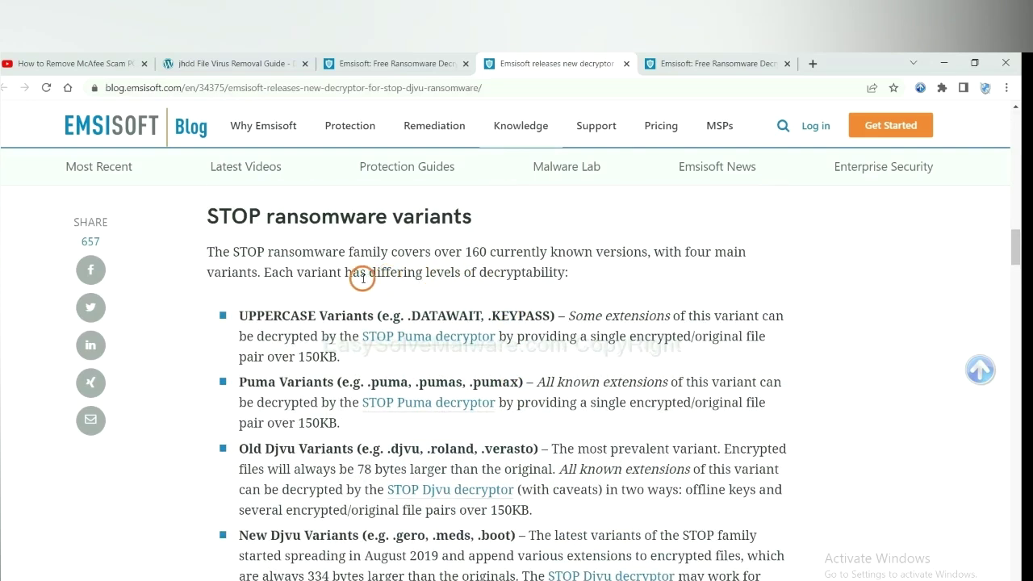
pyautogui.scroll(-1, 358, 323)
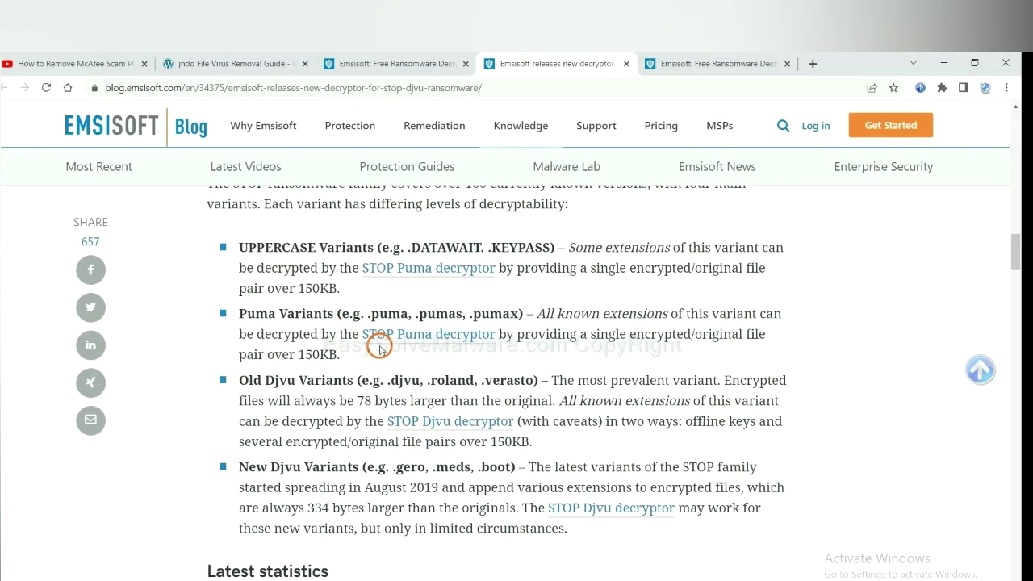
pyautogui.scroll(-2, 379, 347)
pyautogui.scroll(-1, 355, 339)
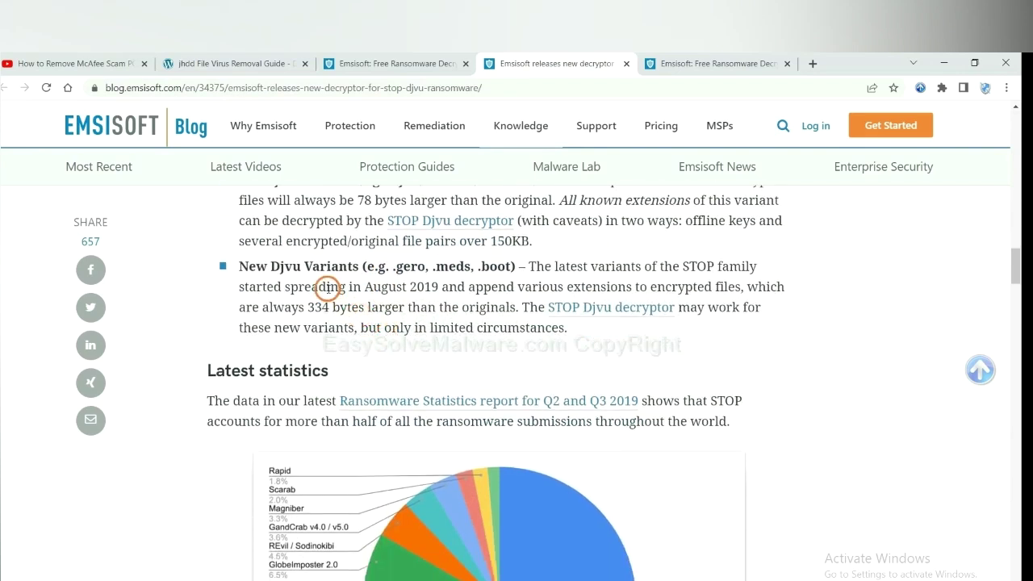
# Open the Emsisoft Decryptor for STOP Djvu download page and scroll through it.
pyautogui.click(594, 309)
pyautogui.scroll(-2, 595, 313)
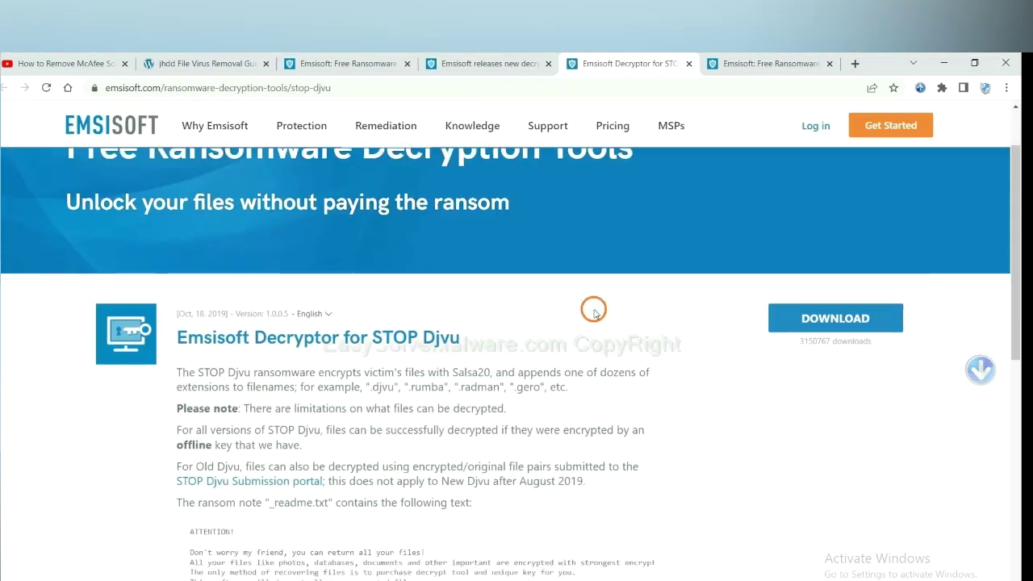
pyautogui.scroll(-1, 593, 311)
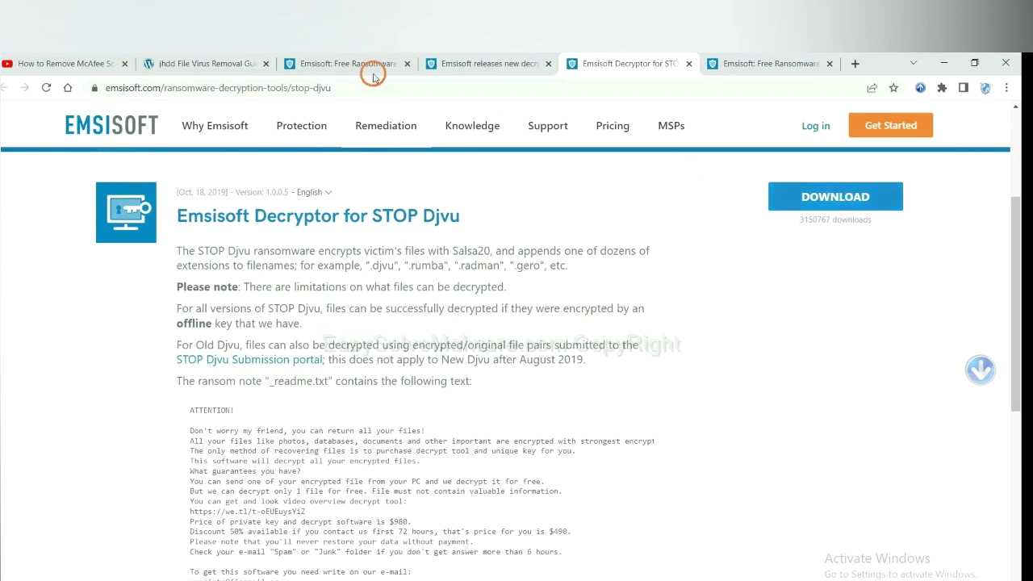
# Go back to the jhdd guide and follow its No More Ransom decryption tools link.
pyautogui.click(157, 63)
pyautogui.scroll(-3, 367, 388)
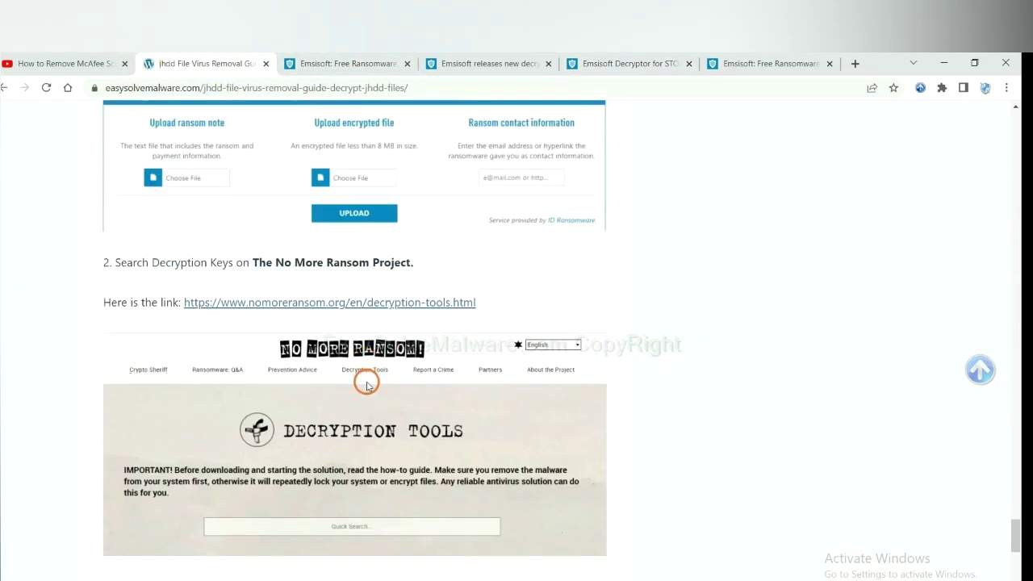
pyautogui.scroll(-1, 363, 363)
pyautogui.click(376, 236)
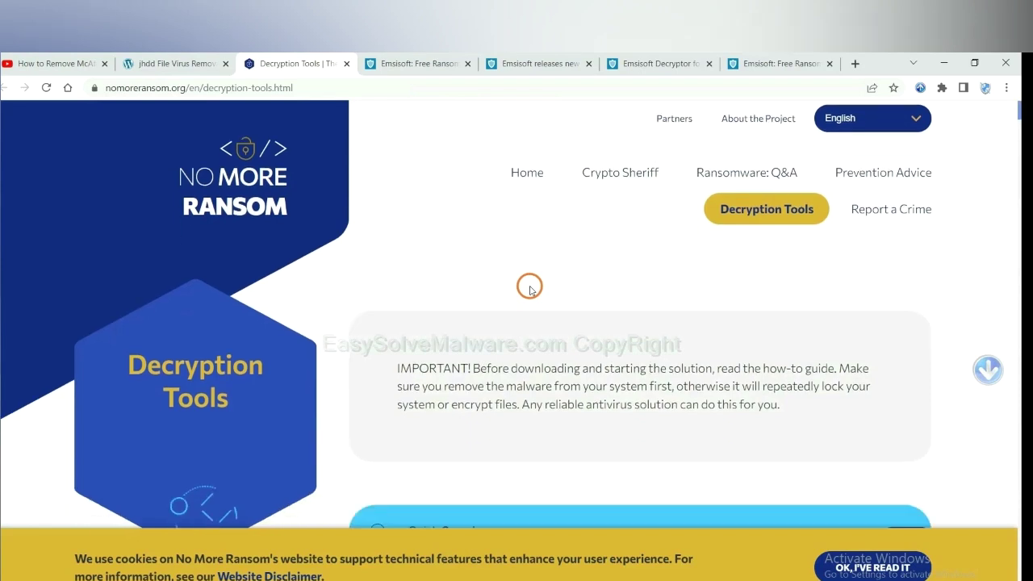
# Search the decryption tools for 'djvu' and expand the djvu Ransom decryptor entry.
pyautogui.scroll(-3, 530, 288)
pyautogui.click(514, 367)
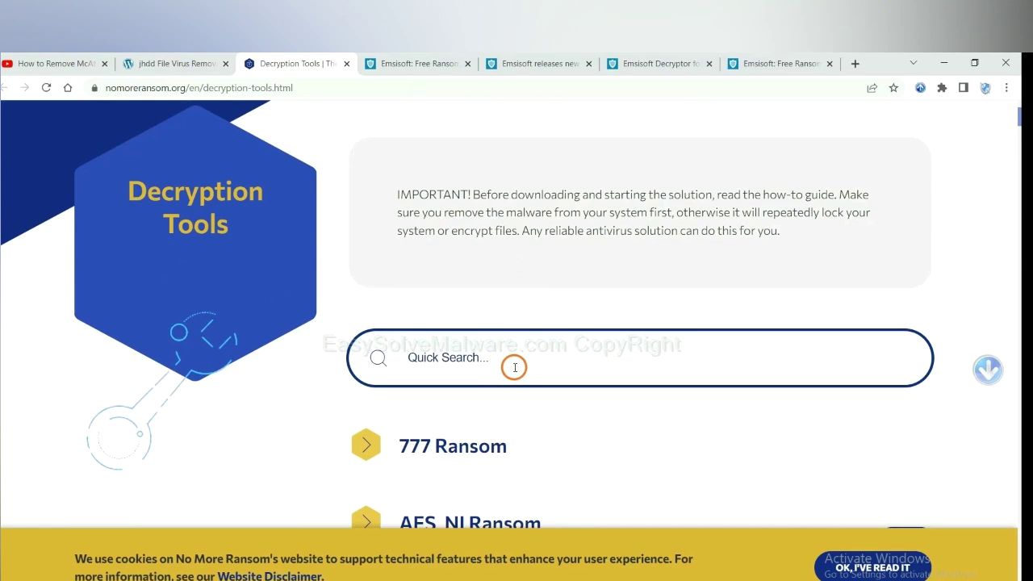
pyautogui.write('djv')
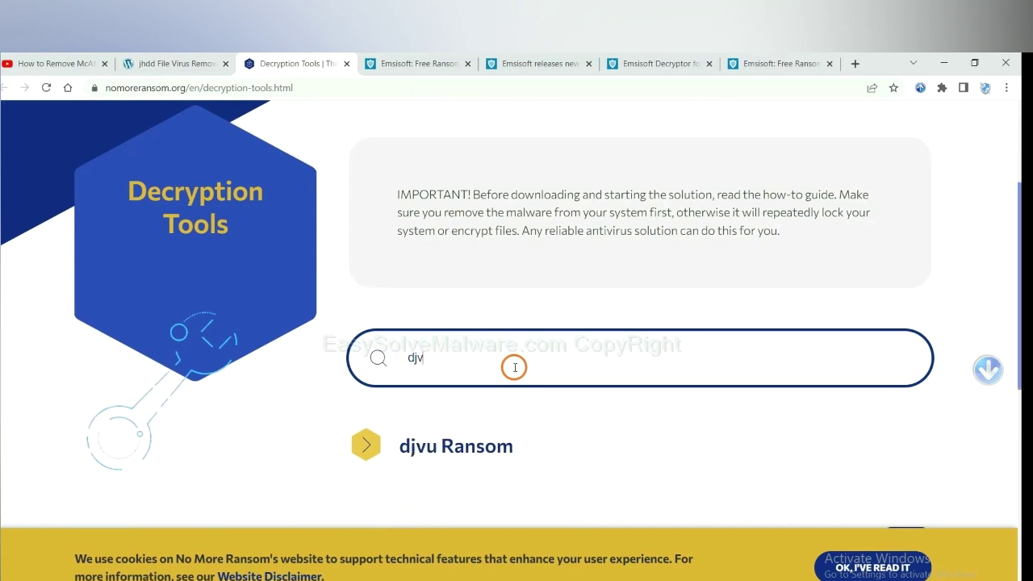
pyautogui.write('u')
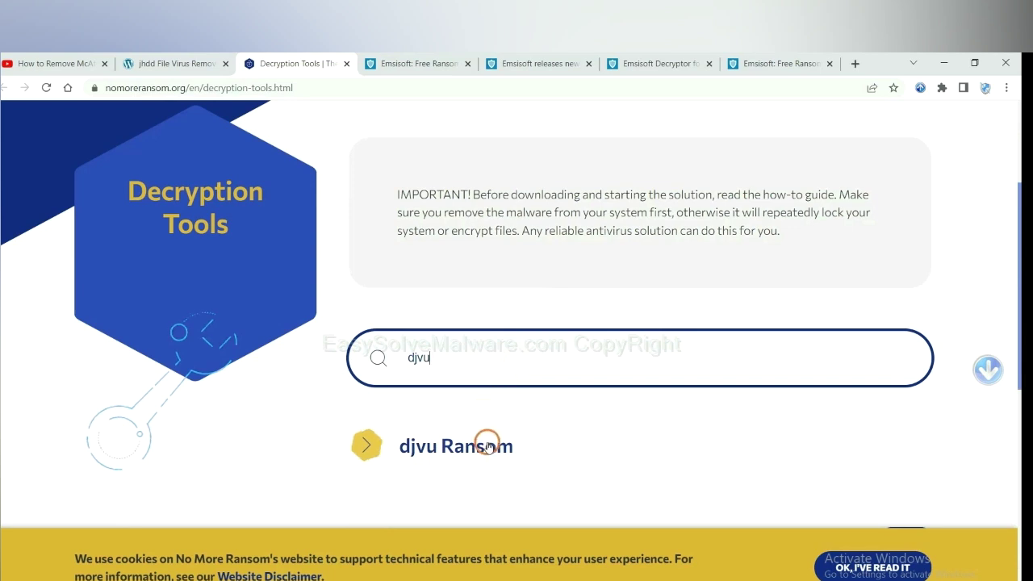
pyautogui.scroll(-1, 476, 406)
pyautogui.click(473, 379)
pyautogui.scroll(-3, 556, 422)
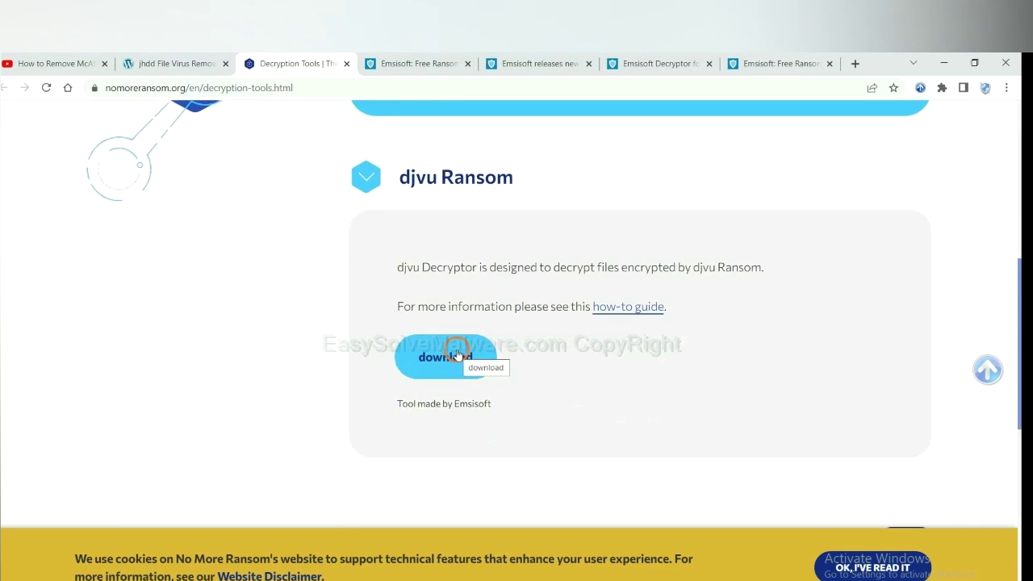
pyautogui.scroll(3, 629, 353)
pyautogui.scroll(3, 642, 339)
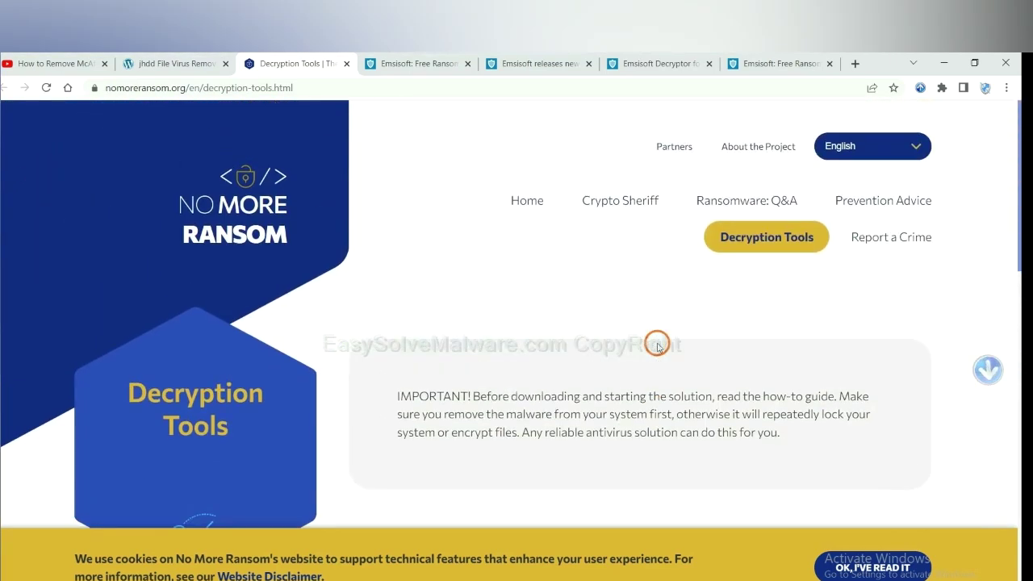